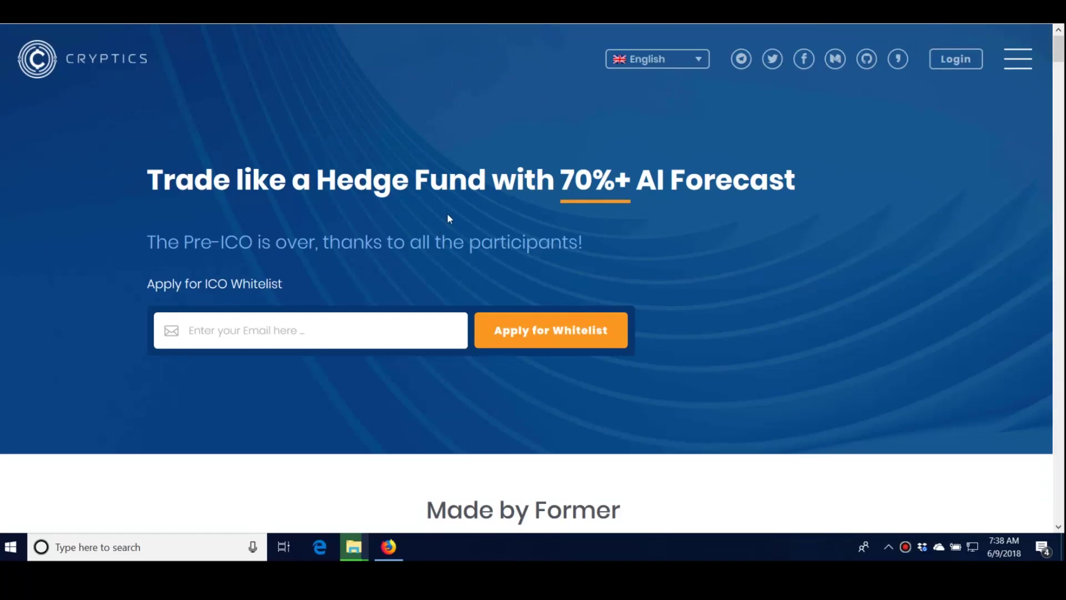
{"action": "scroll", "coordinate": [584, 215], "scroll_direction": "down", "scroll_amount": 1}
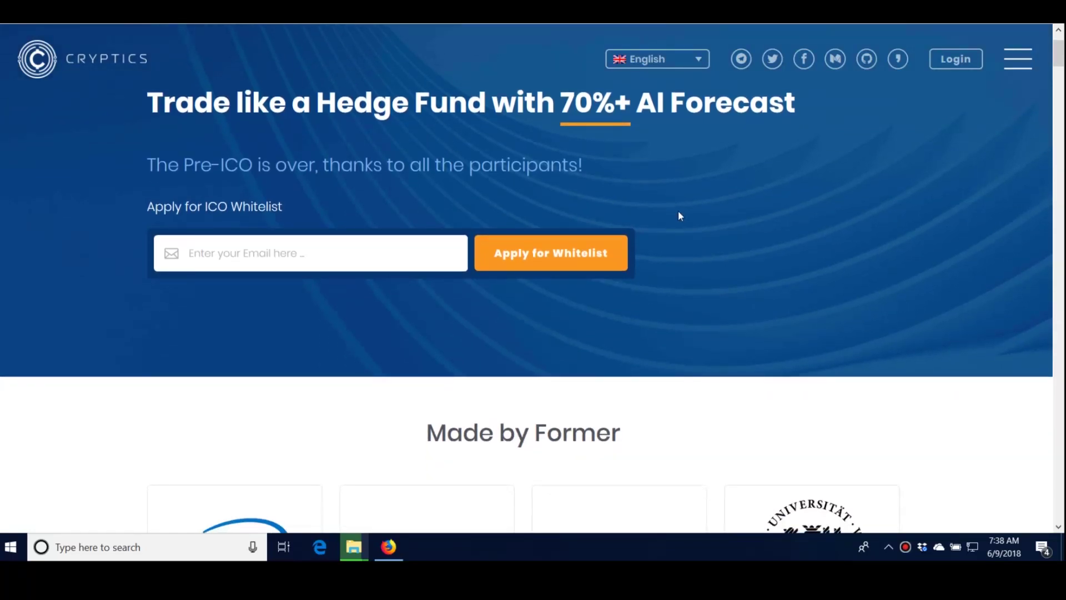
{"action": "scroll", "coordinate": [677, 216], "scroll_direction": "down", "scroll_amount": 1}
{"action": "scroll", "coordinate": [677, 216], "scroll_direction": "down", "scroll_amount": 1}
{"action": "scroll", "coordinate": [704, 236], "scroll_direction": "down", "scroll_amount": 2}
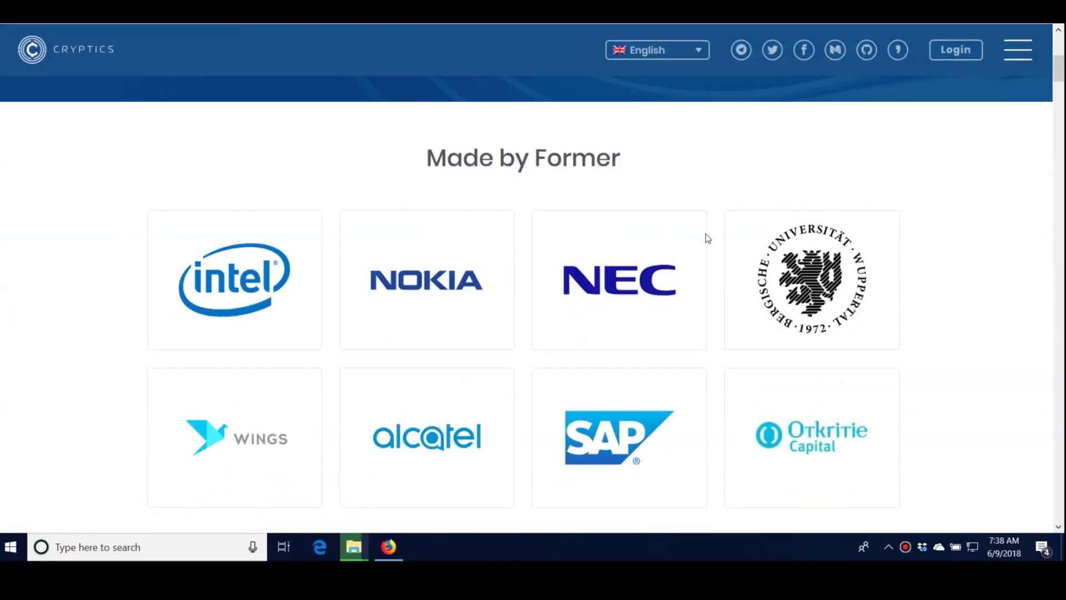
{"action": "scroll", "coordinate": [761, 285], "scroll_direction": "down", "scroll_amount": 2}
{"action": "scroll", "coordinate": [760, 284], "scroll_direction": "down", "scroll_amount": 2}
{"action": "scroll", "coordinate": [941, 297], "scroll_direction": "down", "scroll_amount": 1}
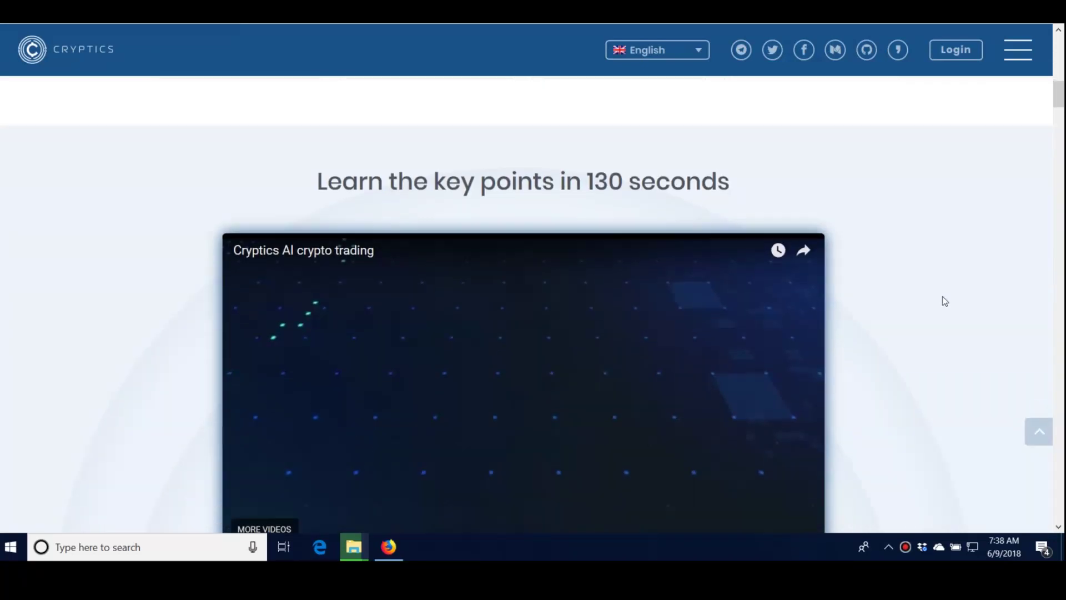
{"action": "scroll", "coordinate": [944, 302], "scroll_direction": "down", "scroll_amount": 2}
{"action": "scroll", "coordinate": [944, 302], "scroll_direction": "down", "scroll_amount": 5}
{"action": "scroll", "coordinate": [945, 302], "scroll_direction": "down", "scroll_amount": 1}
{"action": "scroll", "coordinate": [945, 302], "scroll_direction": "down", "scroll_amount": 3}
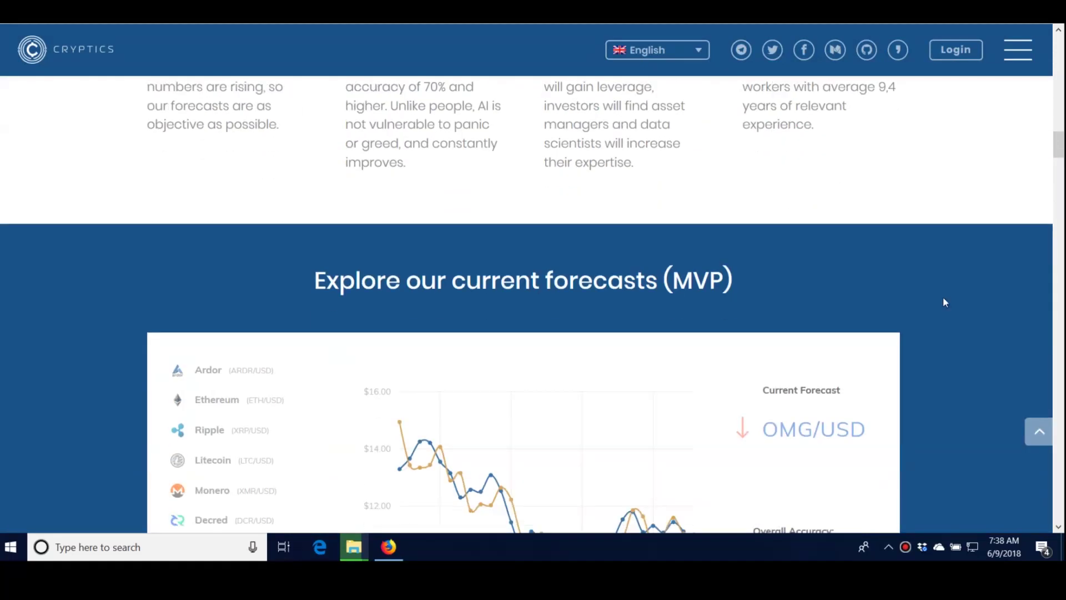
{"action": "scroll", "coordinate": [944, 303], "scroll_direction": "down", "scroll_amount": 2}
{"action": "scroll", "coordinate": [943, 304], "scroll_direction": "down", "scroll_amount": 1}
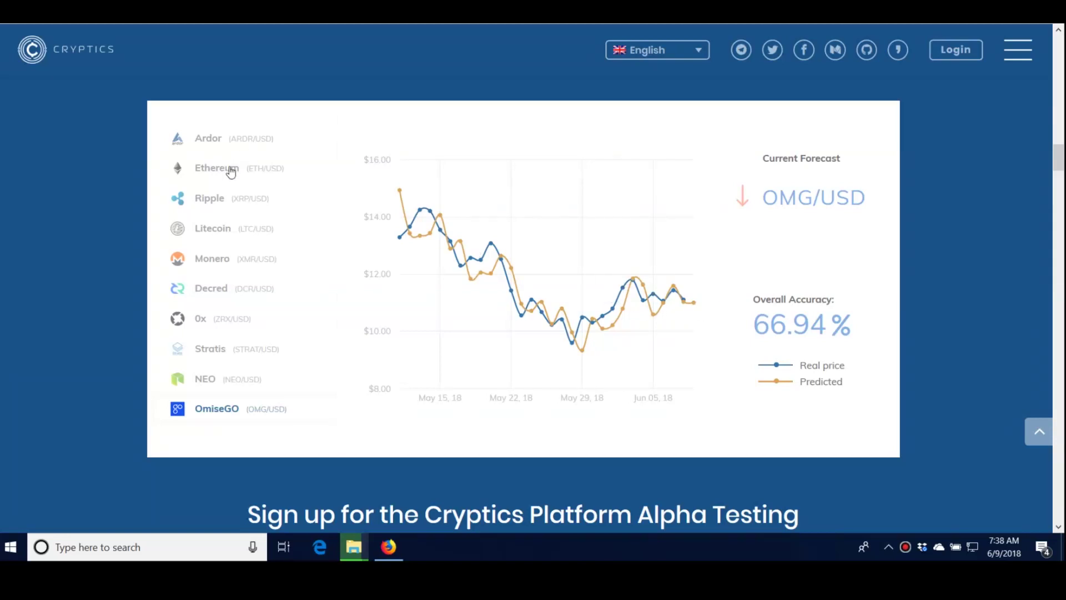
Step: Preview the Ethereum, Ripple and Litecoin forecast charts, then the Ardor chart
{"action": "left_click", "coordinate": [231, 172]}
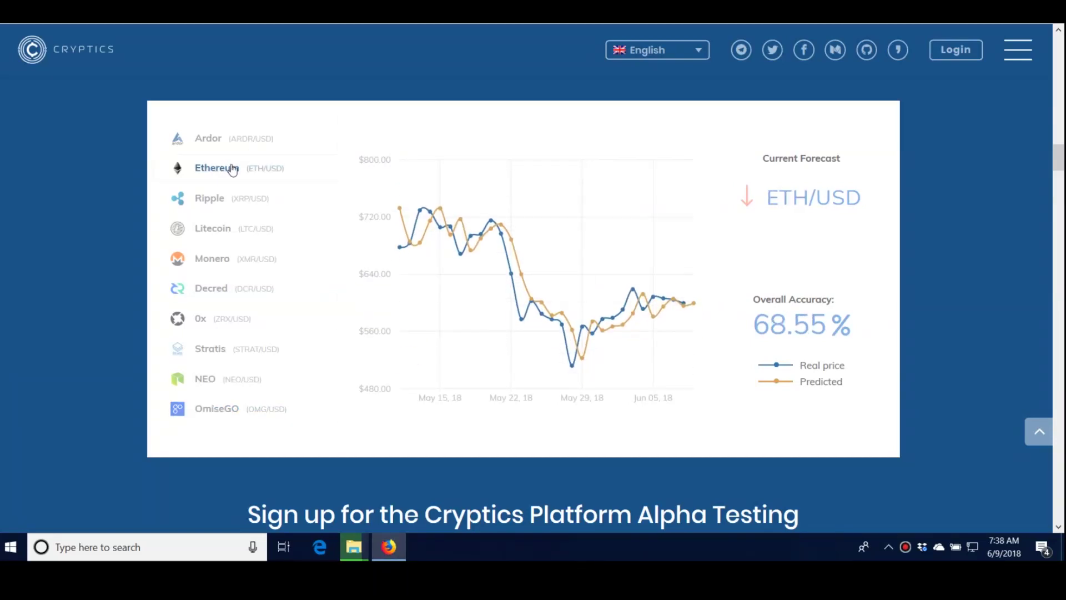
{"action": "left_click", "coordinate": [226, 202]}
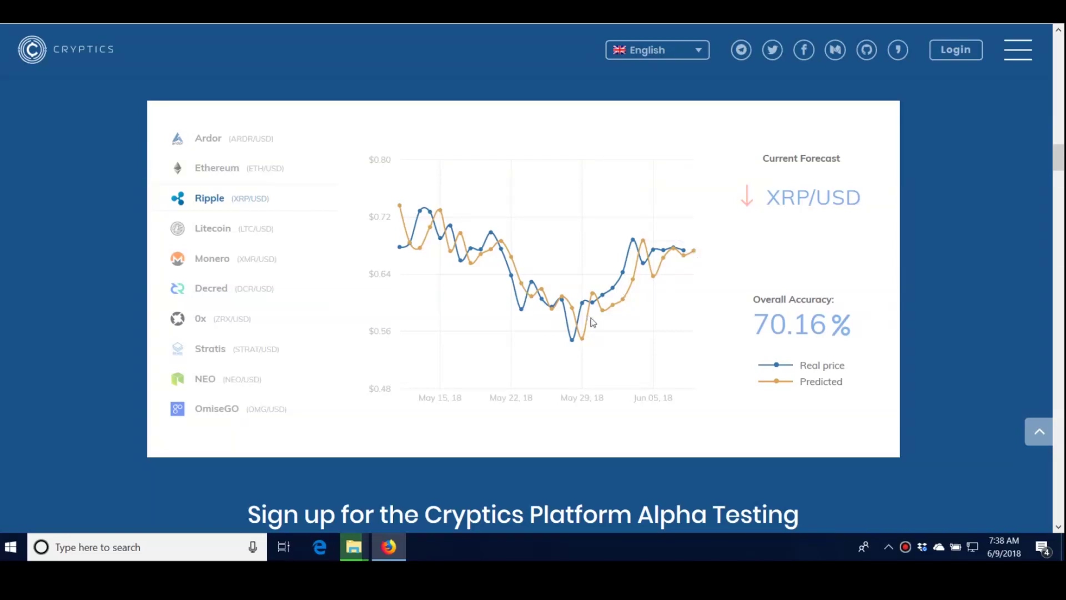
{"action": "left_click", "coordinate": [232, 178]}
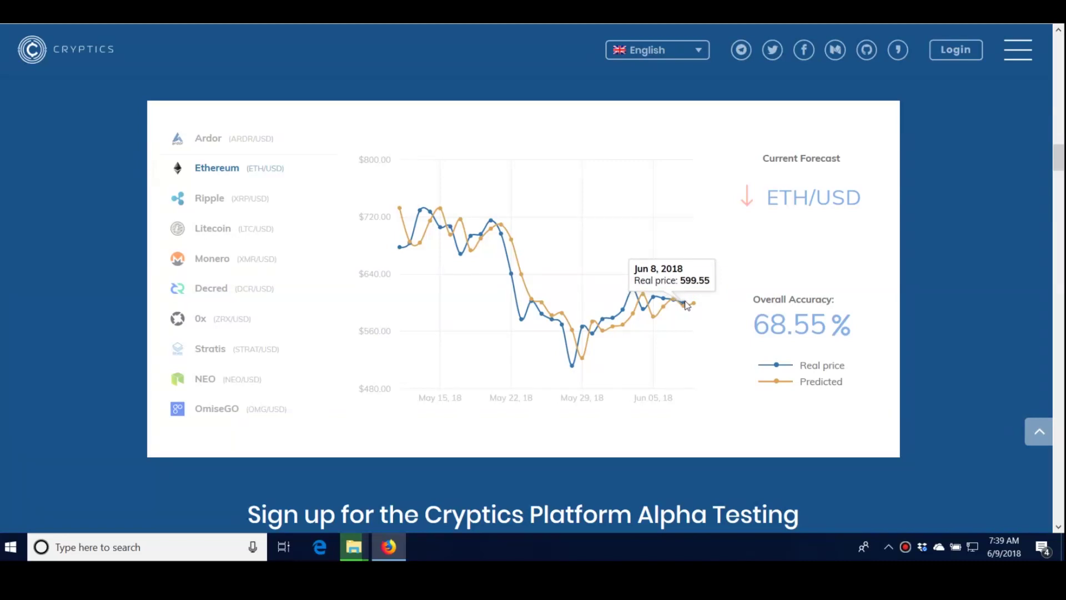
{"action": "left_click", "coordinate": [231, 234]}
{"action": "left_click", "coordinate": [226, 144]}
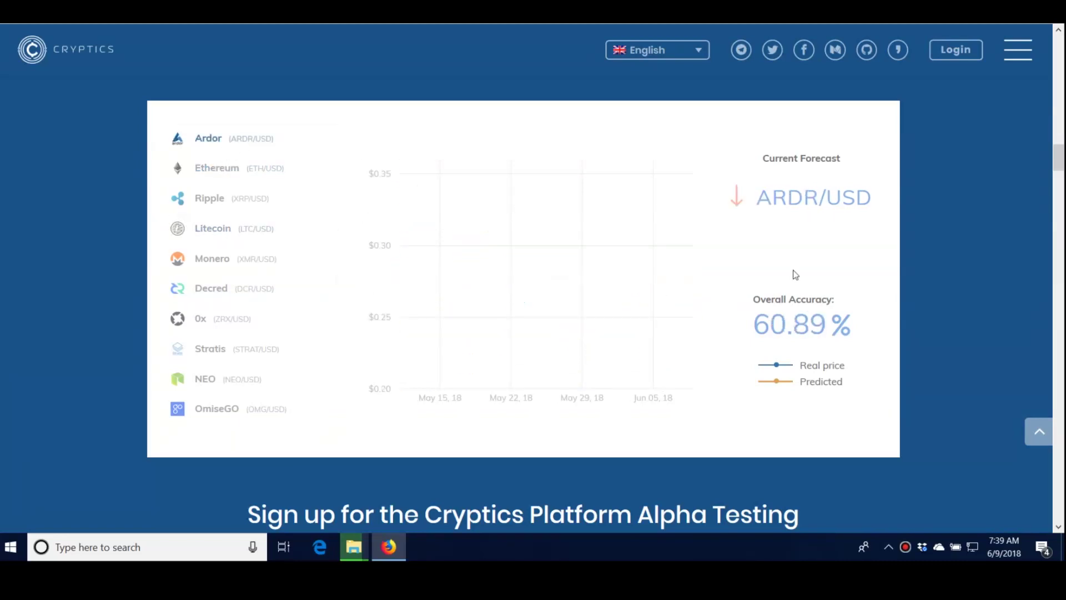
Step: Cycle through Ethereum, Ripple, Litecoin, Monero, Decred, 0x, Stratis, NEO and OmiseGO forecasts, then Ardor
{"action": "left_click", "coordinate": [208, 173]}
{"action": "left_click", "coordinate": [207, 199]}
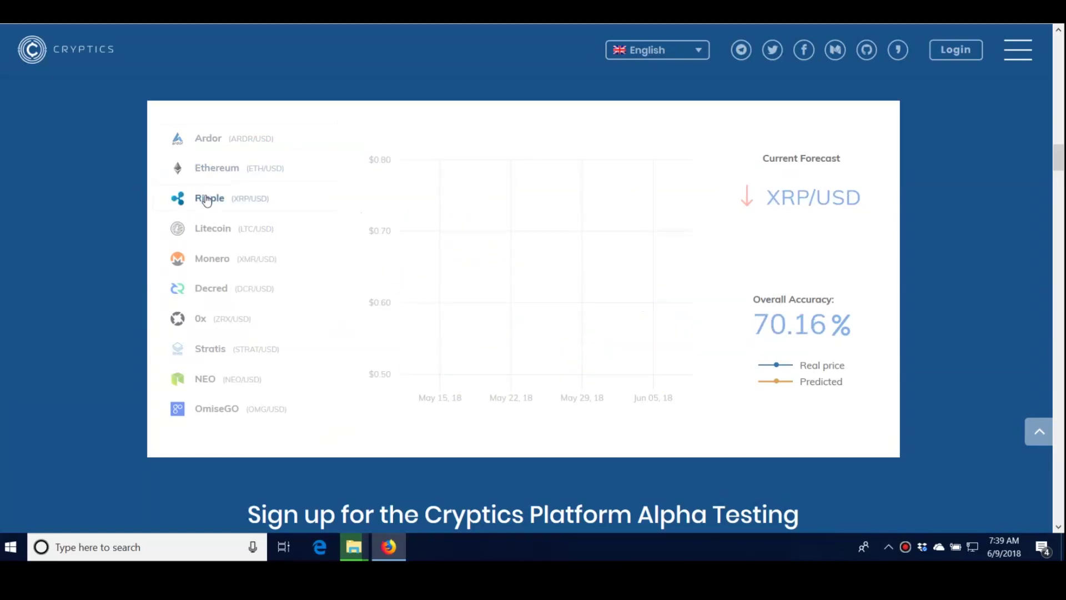
{"action": "left_click", "coordinate": [205, 225]}
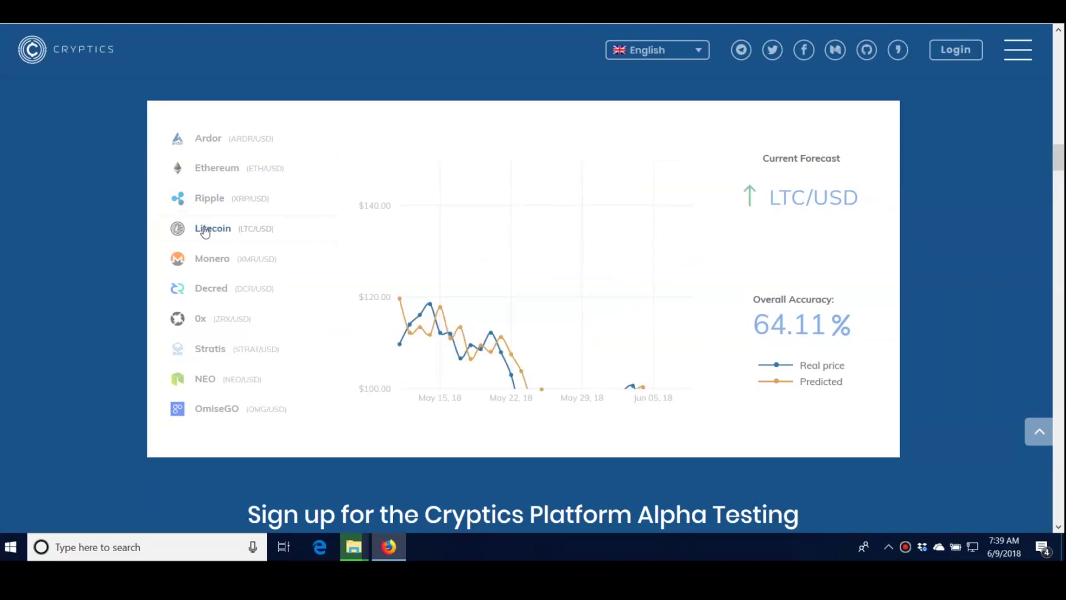
{"action": "left_click", "coordinate": [213, 260]}
{"action": "left_click", "coordinate": [215, 288]}
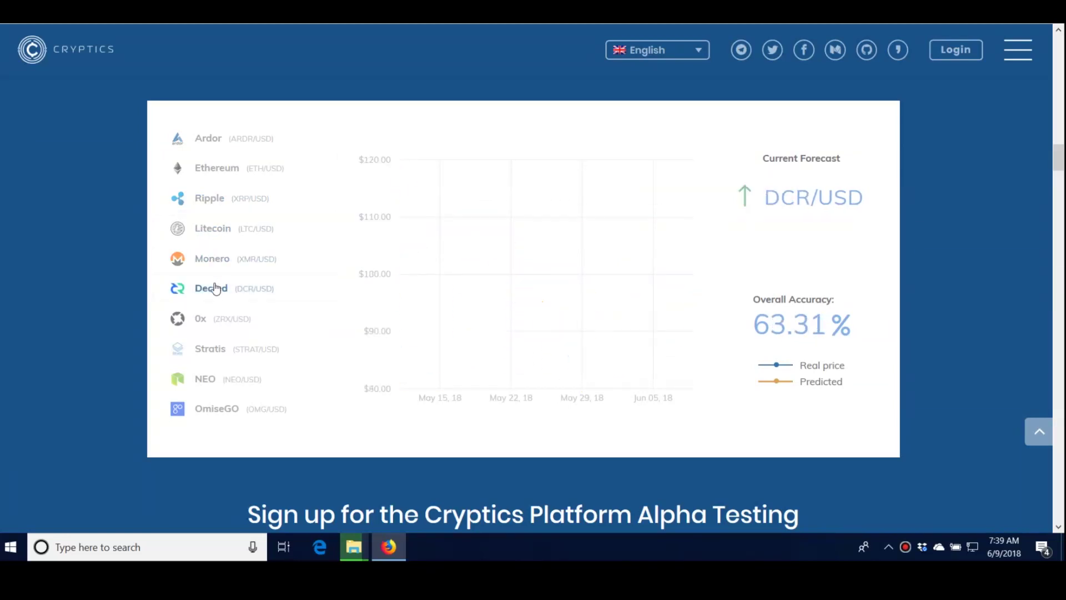
{"action": "left_click", "coordinate": [217, 320]}
{"action": "left_click", "coordinate": [222, 352]}
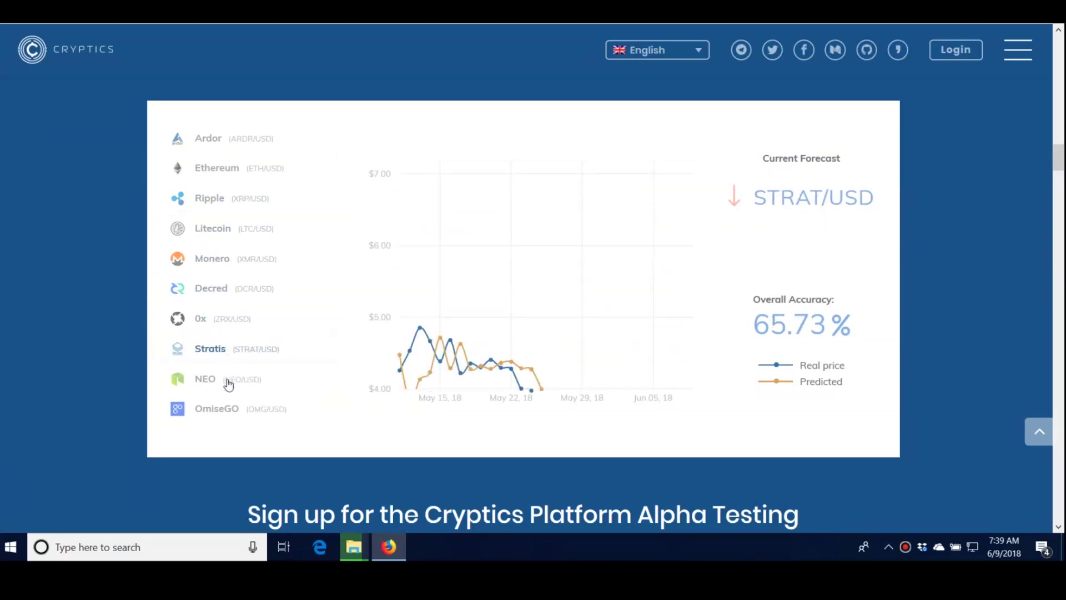
{"action": "left_click", "coordinate": [229, 381]}
{"action": "left_click", "coordinate": [231, 409]}
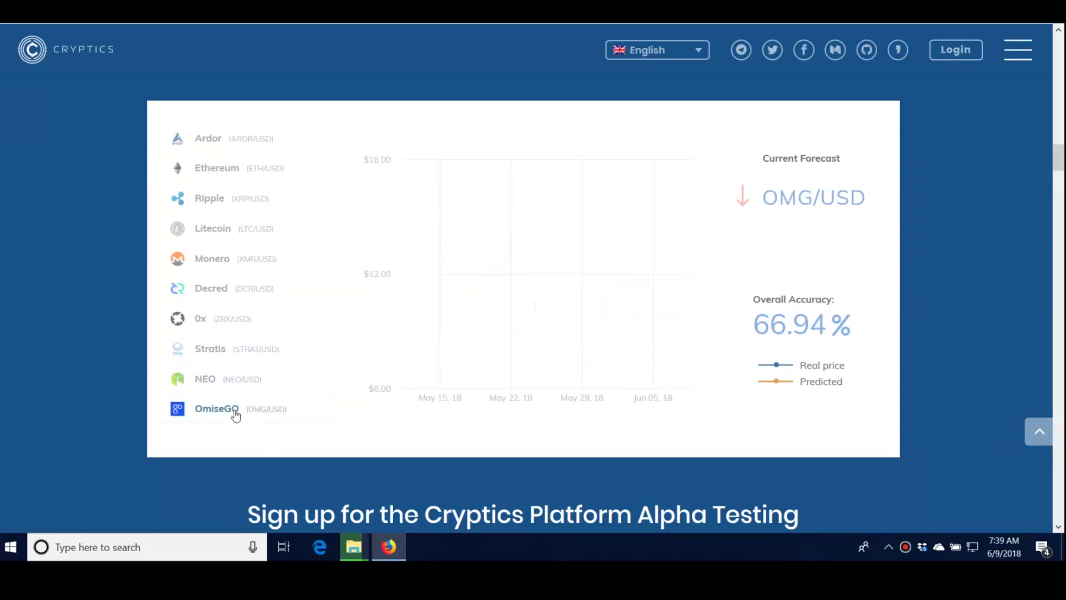
{"action": "left_click", "coordinate": [211, 139]}
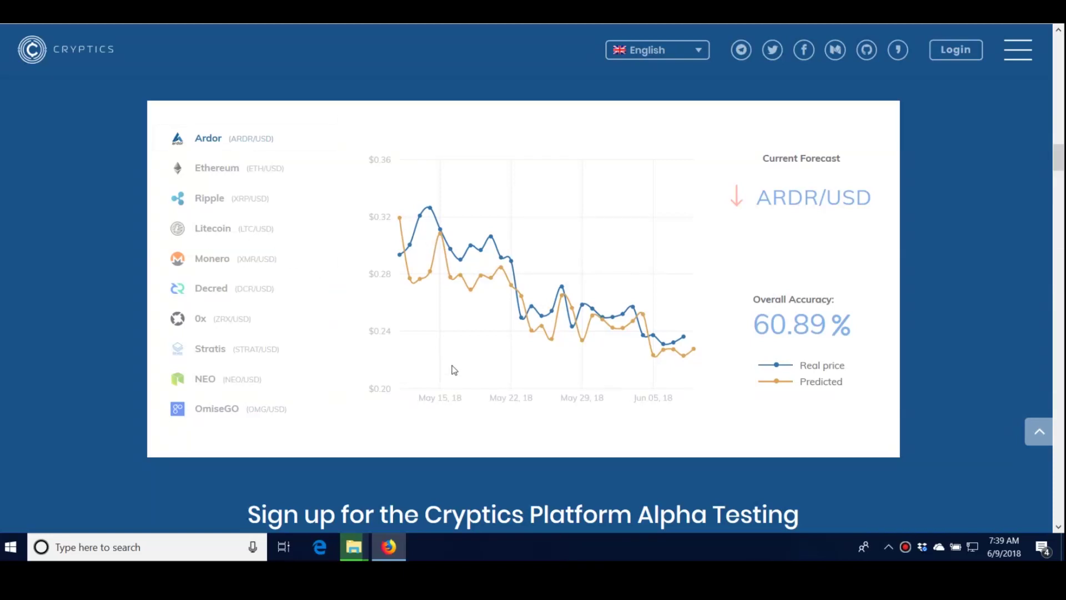
{"action": "scroll", "coordinate": [513, 372], "scroll_direction": "down", "scroll_amount": 3}
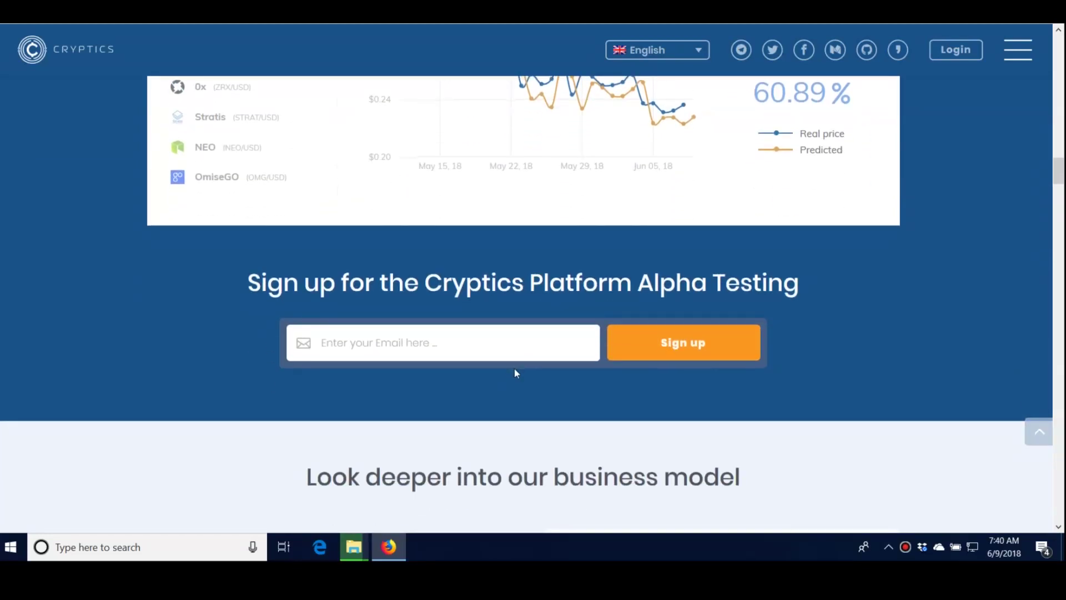
{"action": "scroll", "coordinate": [515, 373], "scroll_direction": "down", "scroll_amount": 3}
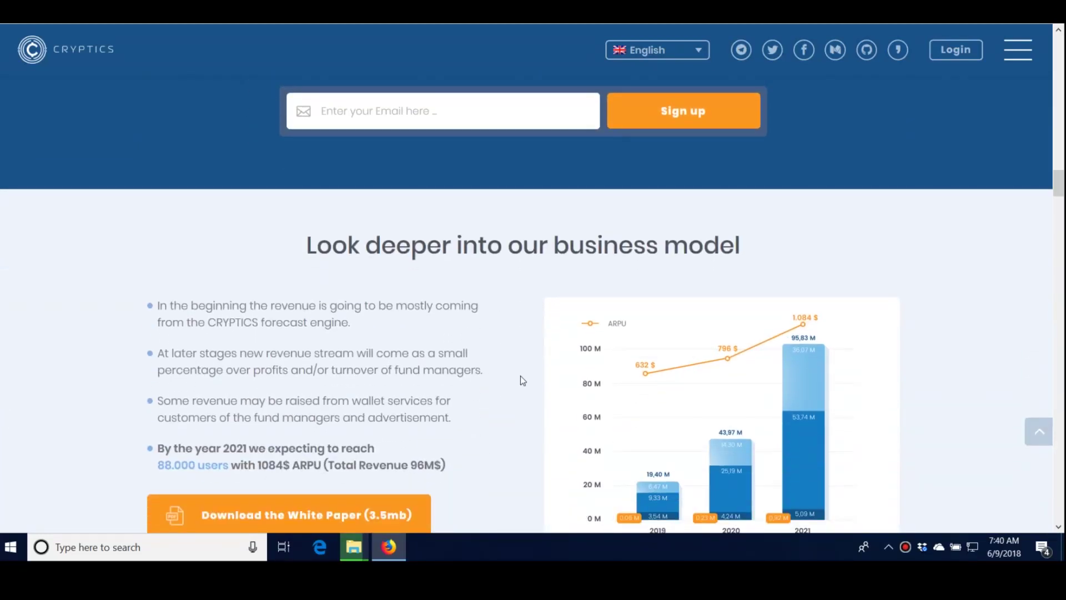
{"action": "scroll", "coordinate": [546, 327], "scroll_direction": "down", "scroll_amount": 5}
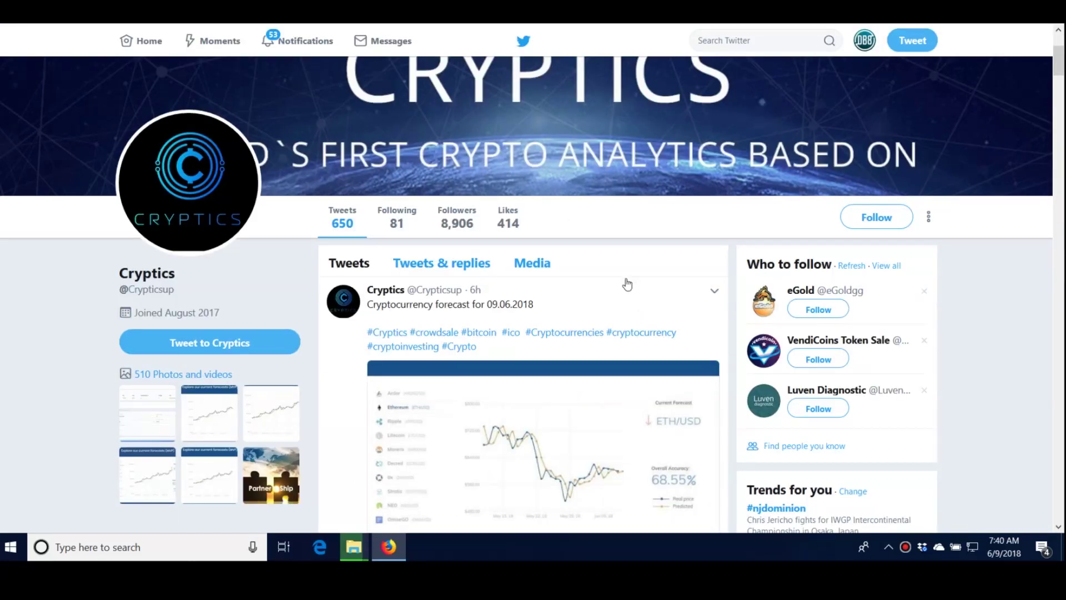
{"action": "scroll", "coordinate": [620, 286], "scroll_direction": "down", "scroll_amount": 2}
{"action": "scroll", "coordinate": [578, 266], "scroll_direction": "down", "scroll_amount": 1}
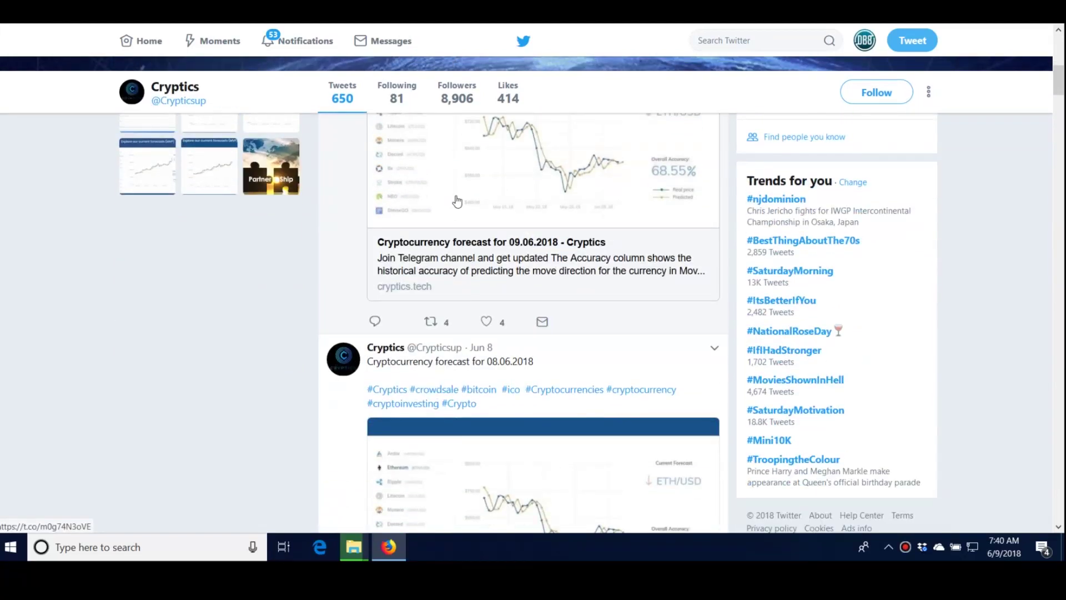
{"action": "scroll", "coordinate": [538, 244], "scroll_direction": "down", "scroll_amount": 1}
{"action": "scroll", "coordinate": [456, 203], "scroll_direction": "down", "scroll_amount": 1}
{"action": "scroll", "coordinate": [457, 204], "scroll_direction": "down", "scroll_amount": 2}
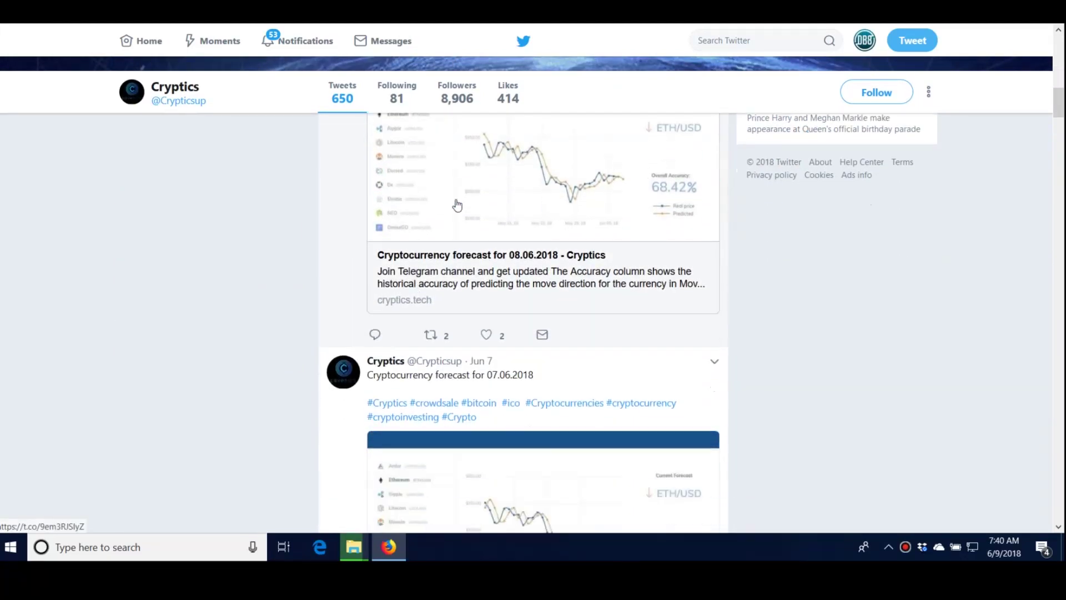
{"action": "scroll", "coordinate": [457, 203], "scroll_direction": "down", "scroll_amount": 1}
{"action": "scroll", "coordinate": [457, 203], "scroll_direction": "down", "scroll_amount": 3}
{"action": "scroll", "coordinate": [457, 203], "scroll_direction": "down", "scroll_amount": 2}
{"action": "scroll", "coordinate": [456, 203], "scroll_direction": "down", "scroll_amount": 3}
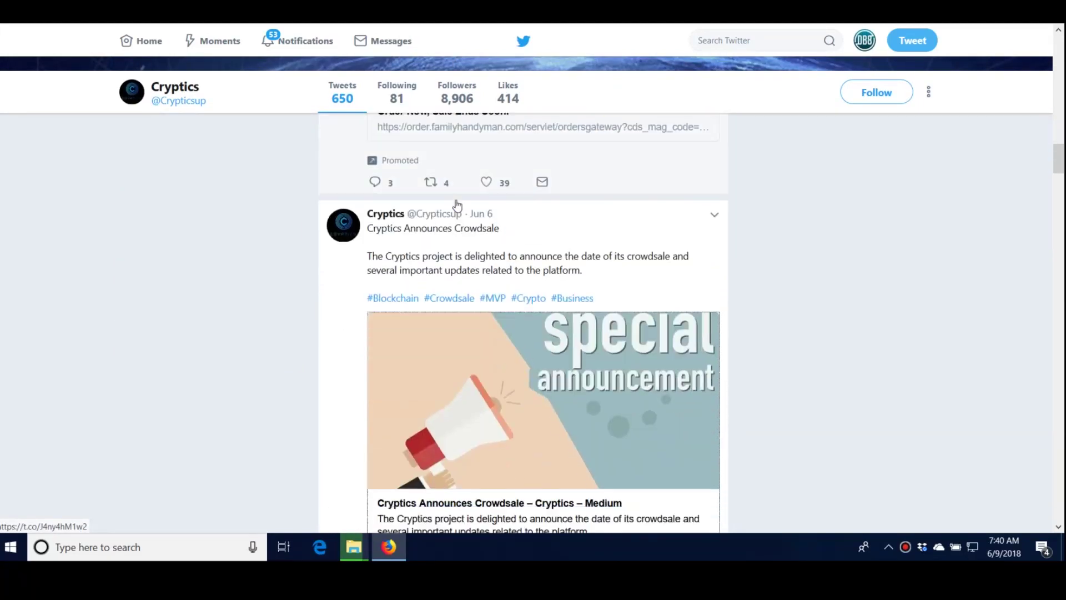
{"action": "scroll", "coordinate": [457, 203], "scroll_direction": "down", "scroll_amount": 3}
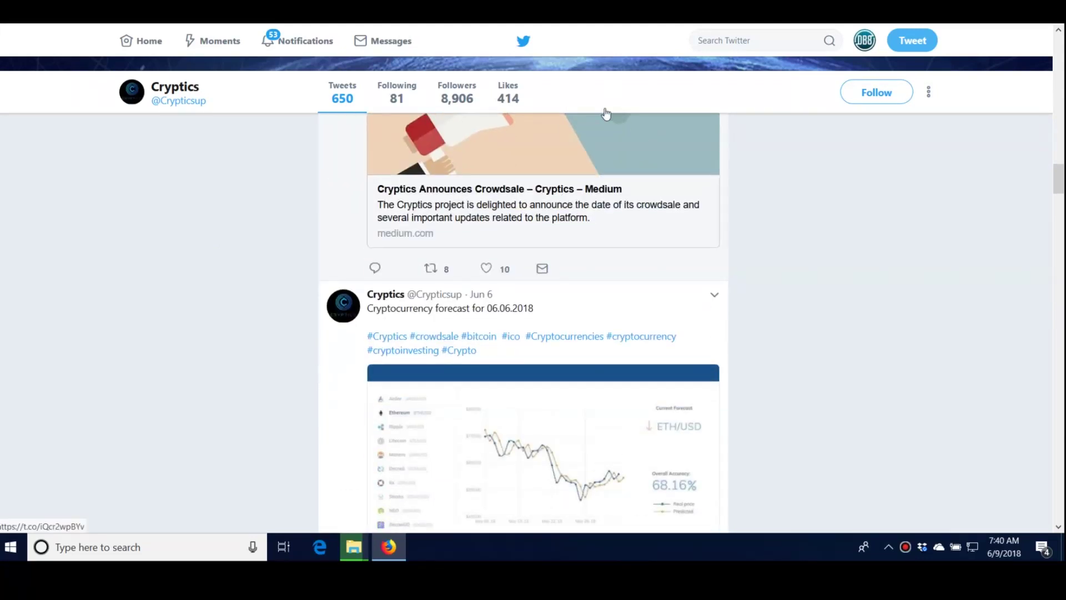
{"action": "scroll", "coordinate": [626, 63], "scroll_direction": "up", "scroll_amount": 3}
{"action": "scroll", "coordinate": [626, 68], "scroll_direction": "up", "scroll_amount": 2}
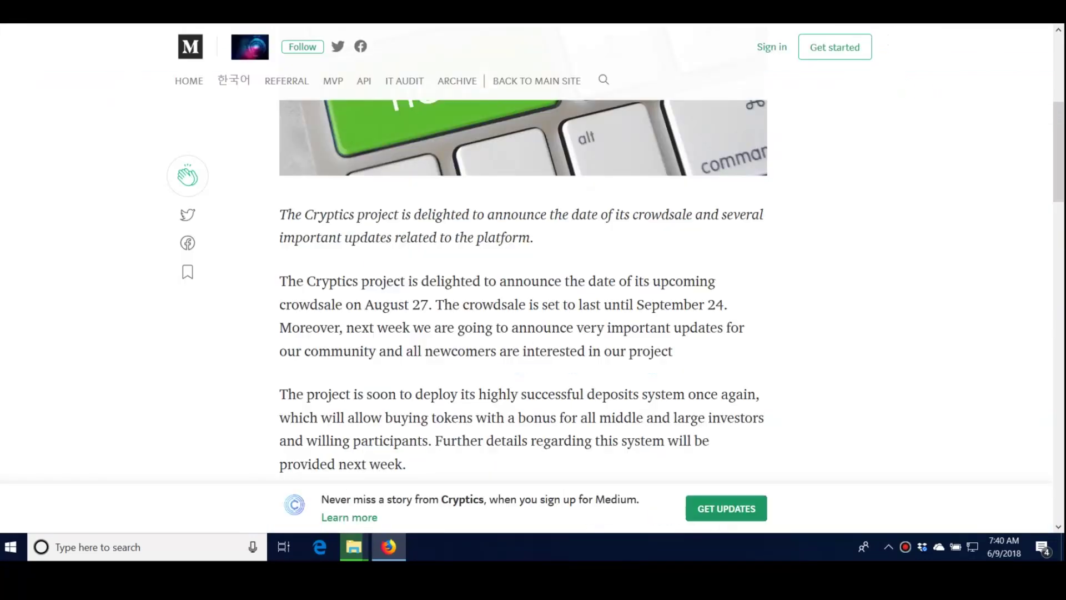
{"action": "scroll", "coordinate": [734, 97], "scroll_direction": "down", "scroll_amount": 1}
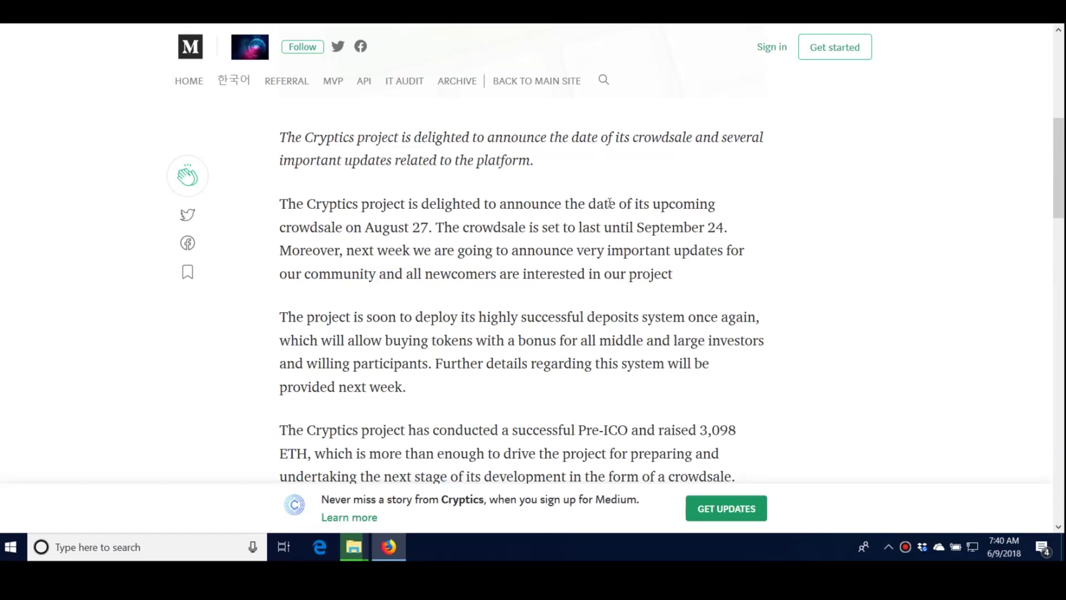
{"action": "scroll", "coordinate": [742, 225], "scroll_direction": "down", "scroll_amount": 2}
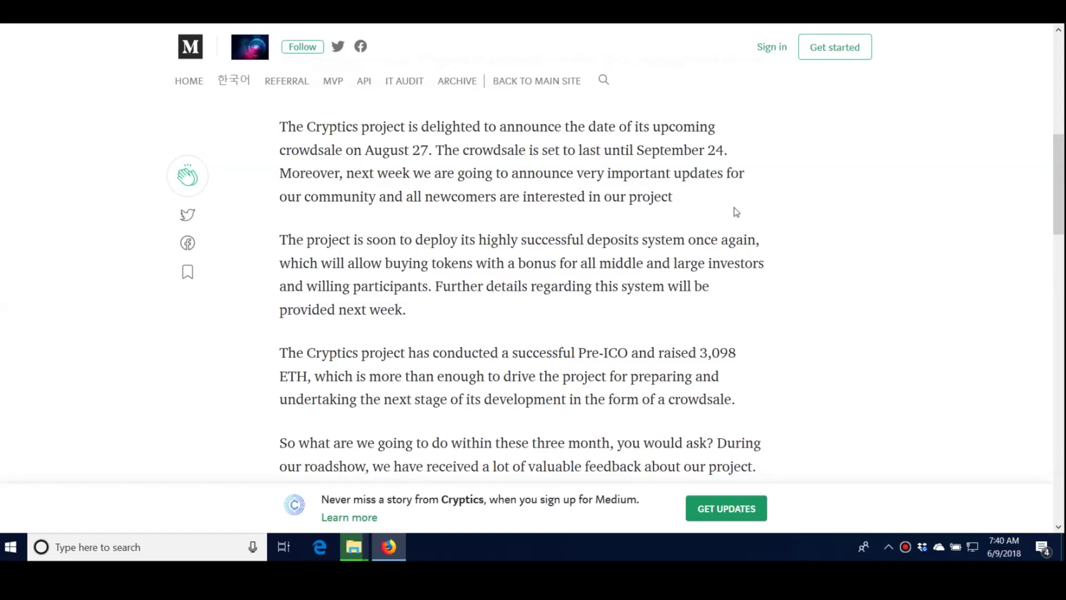
{"action": "scroll", "coordinate": [735, 212], "scroll_direction": "down", "scroll_amount": 2}
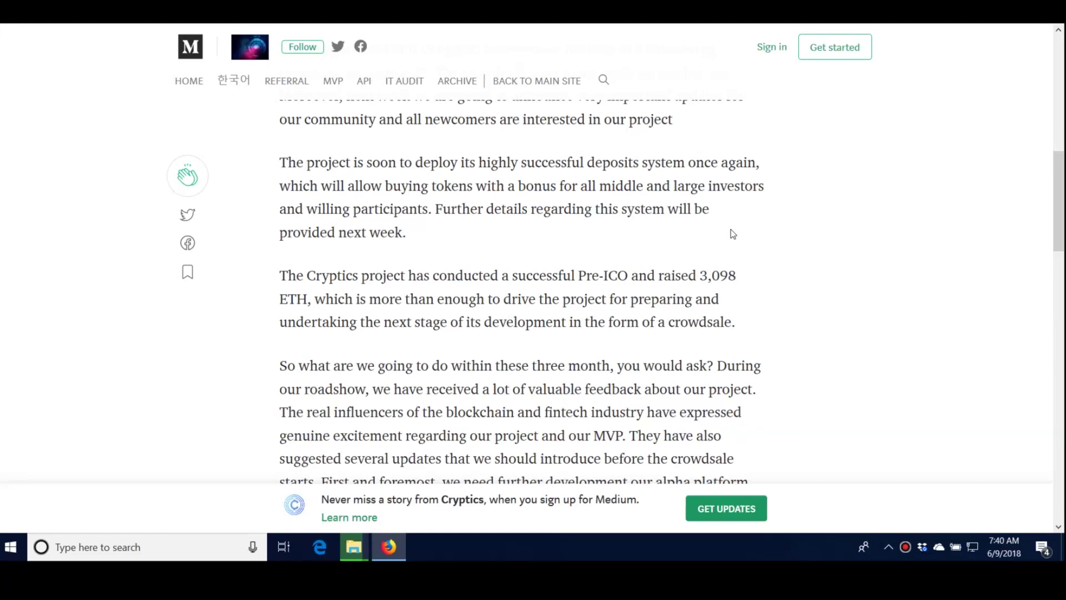
{"action": "scroll", "coordinate": [732, 234], "scroll_direction": "down", "scroll_amount": 2}
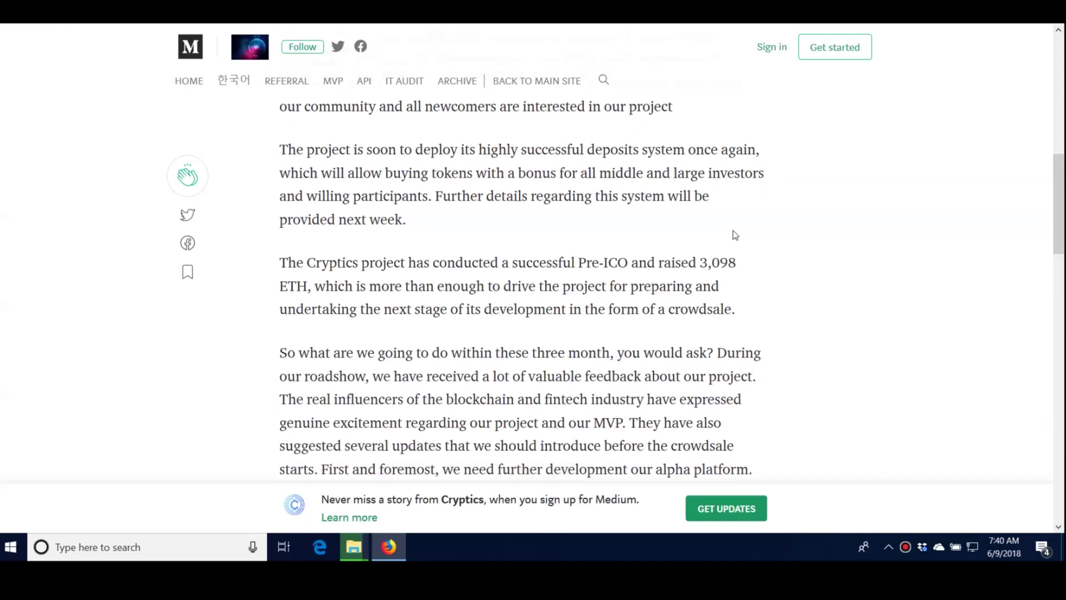
{"action": "scroll", "coordinate": [733, 236], "scroll_direction": "down", "scroll_amount": 1}
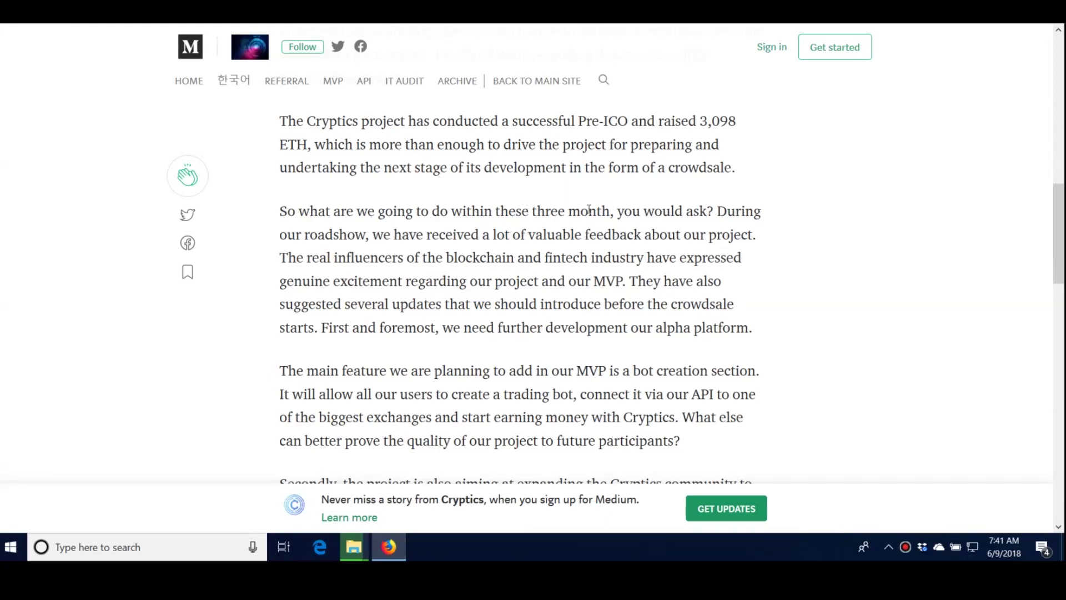
{"action": "scroll", "coordinate": [581, 231], "scroll_direction": "down", "scroll_amount": 2}
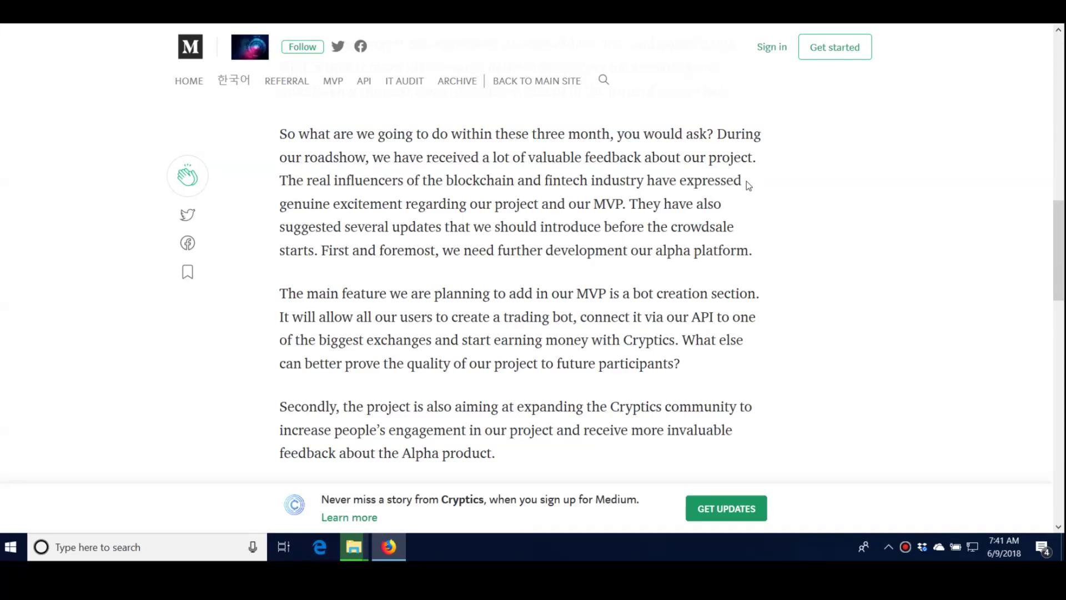
{"action": "scroll", "coordinate": [879, 216], "scroll_direction": "down", "scroll_amount": 2}
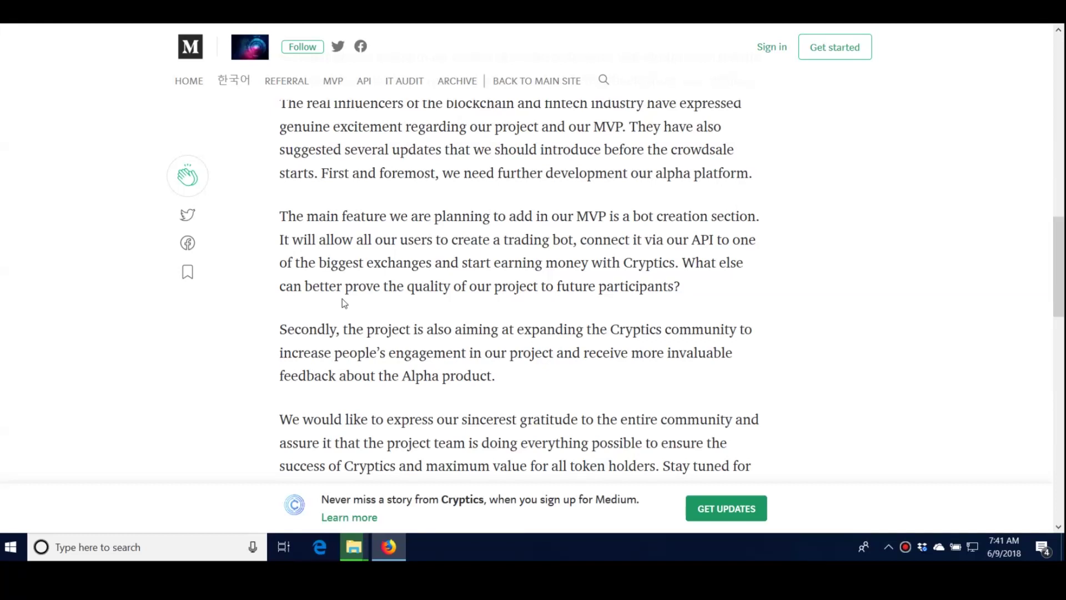
{"action": "scroll", "coordinate": [715, 325], "scroll_direction": "down", "scroll_amount": 1}
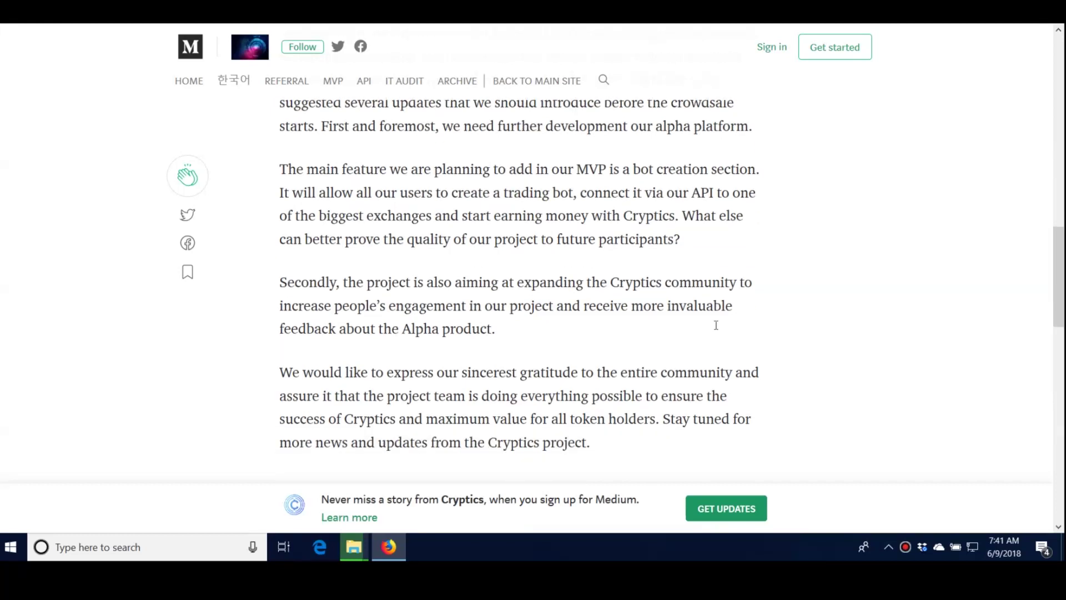
{"action": "scroll", "coordinate": [716, 325], "scroll_direction": "down", "scroll_amount": 1}
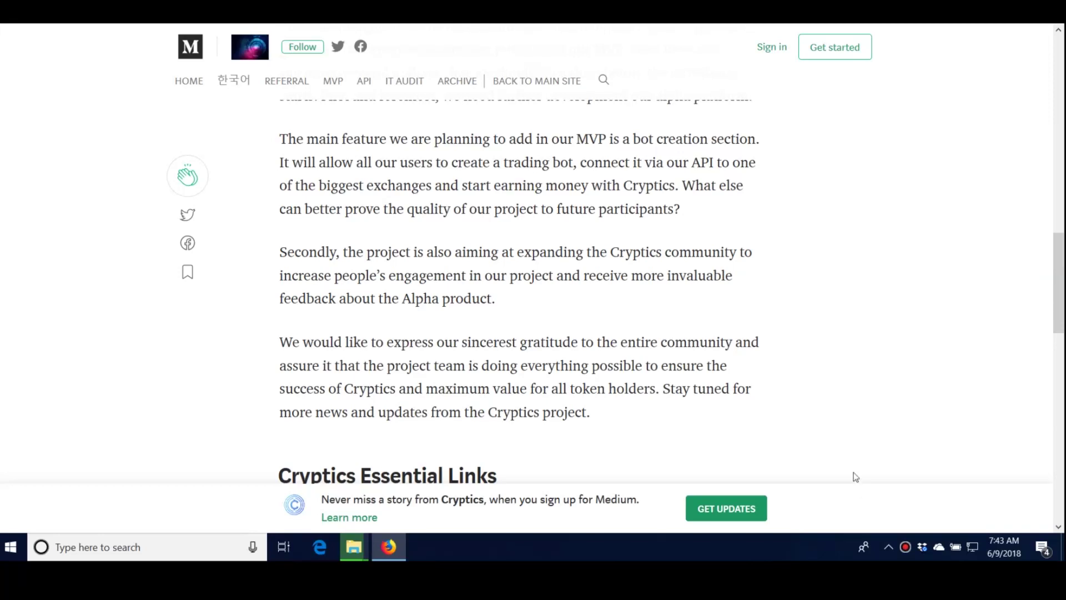
{"action": "scroll", "coordinate": [854, 471], "scroll_direction": "down", "scroll_amount": 3}
{"action": "scroll", "coordinate": [846, 402], "scroll_direction": "down", "scroll_amount": 1}
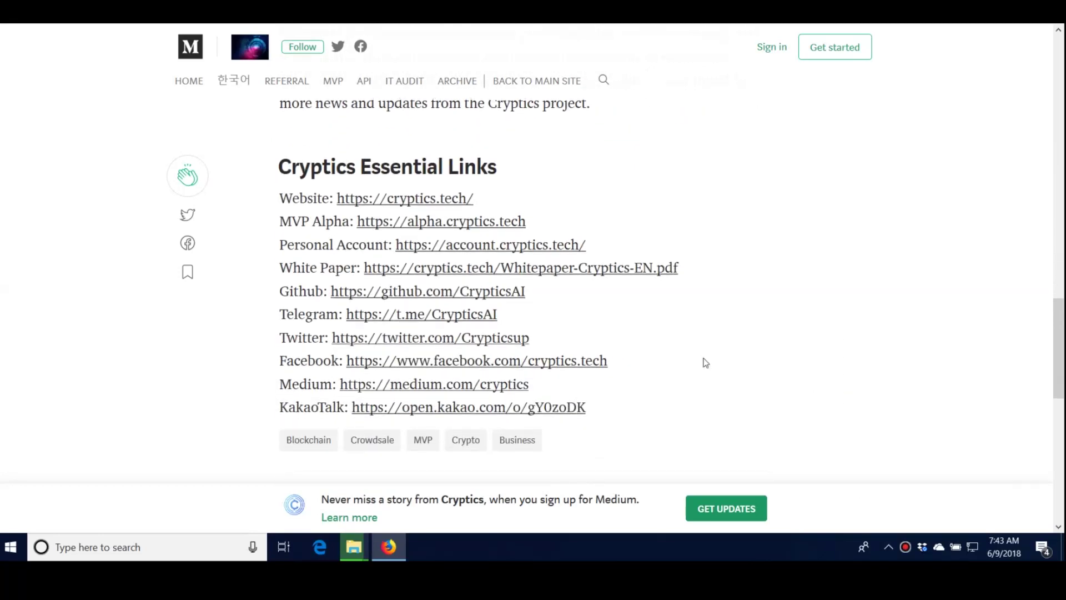